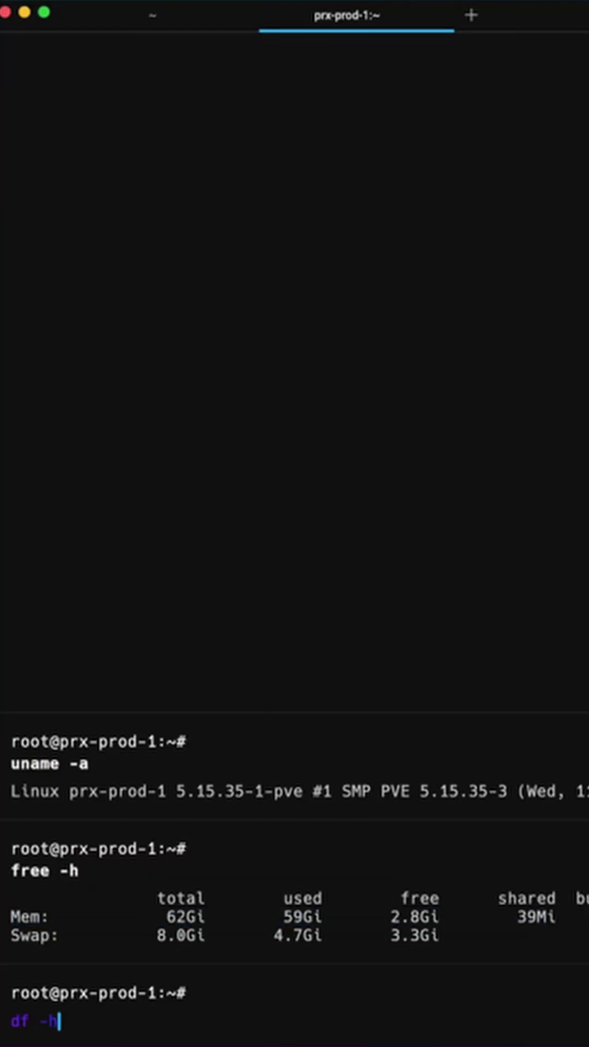
- Run df -h, zpool status and top at the prx-prod-1 root prompt
{"action": "key", "text": "Return"}
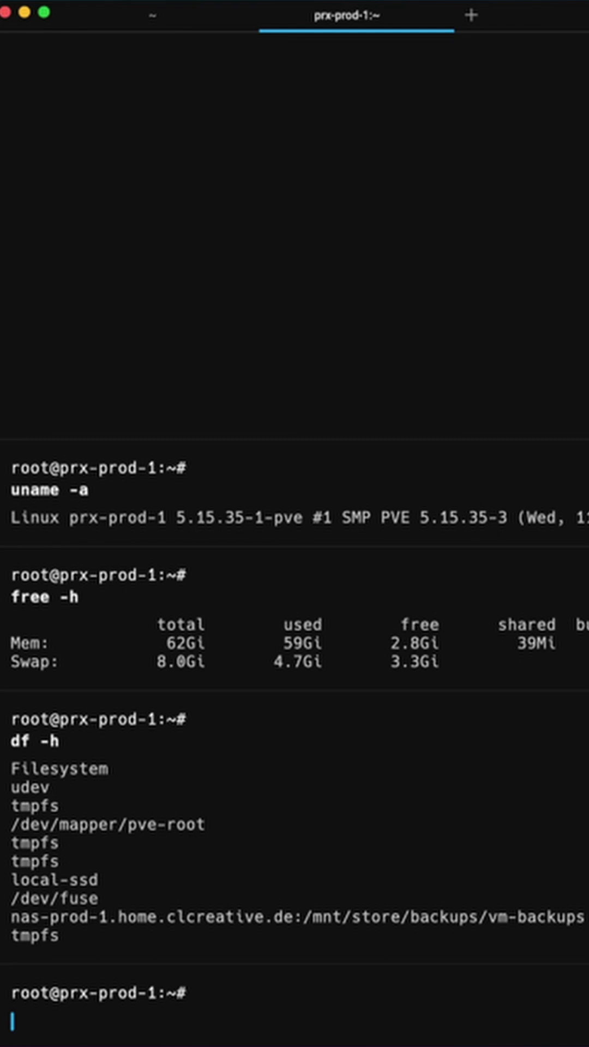
{"action": "type", "text": "z"}
{"action": "key", "text": "Right"}
{"action": "key", "text": "Return"}
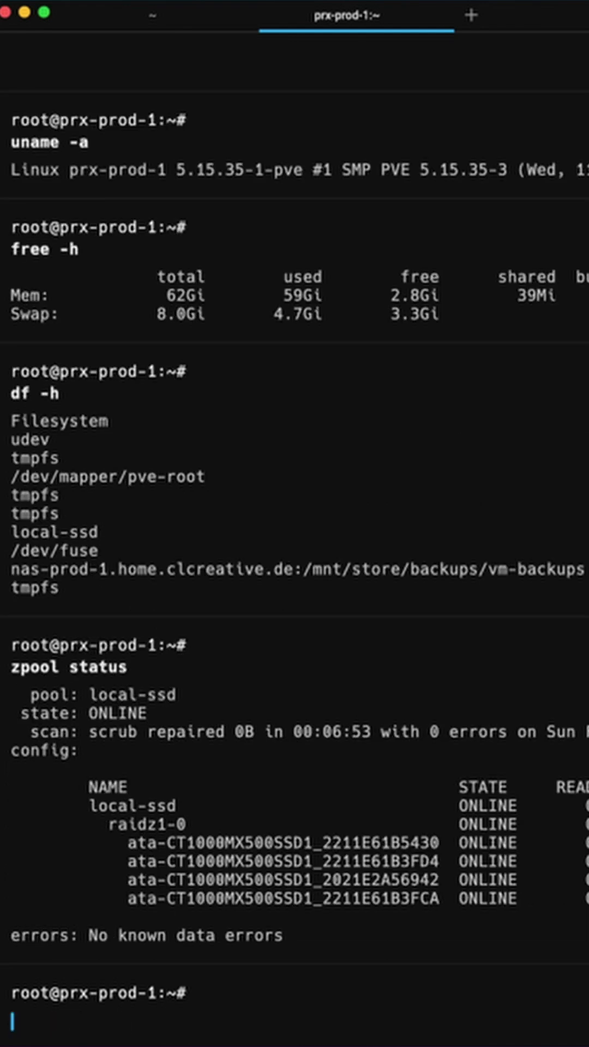
{"action": "type", "text": "top"}
{"action": "key", "text": "Return"}
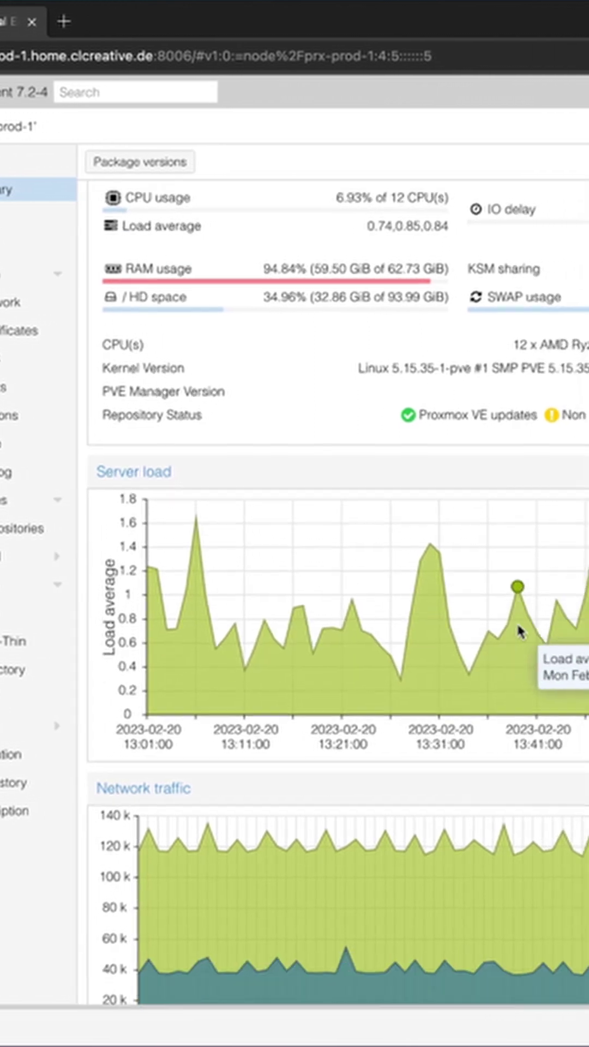
{"action": "scroll", "coordinate": [368, 638], "scroll_direction": "down", "scroll_amount": 3}
{"action": "scroll", "coordinate": [245, 557], "scroll_direction": "up", "scroll_amount": 3}
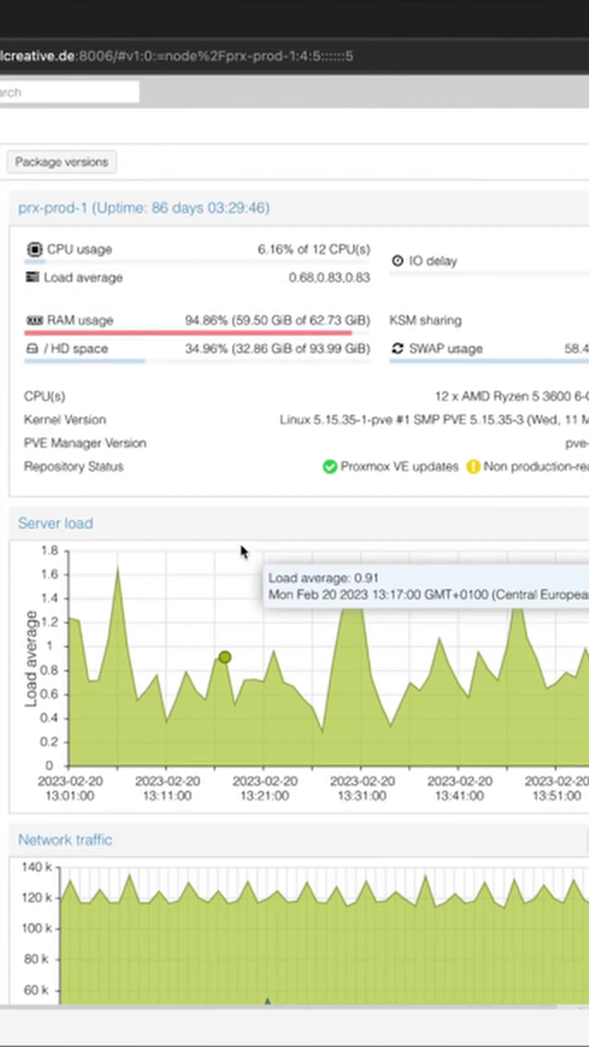